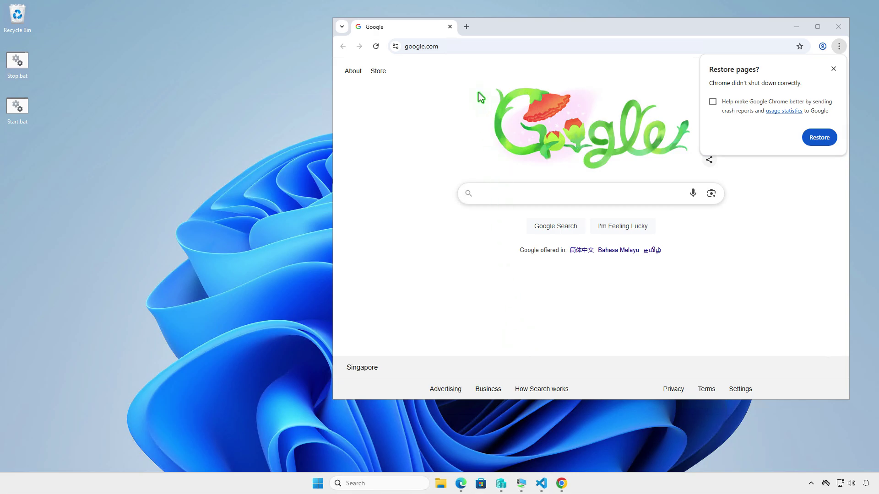
# Step: Close the Chrome window that reports it didn't shut down correctly
pyautogui.click(451, 26)
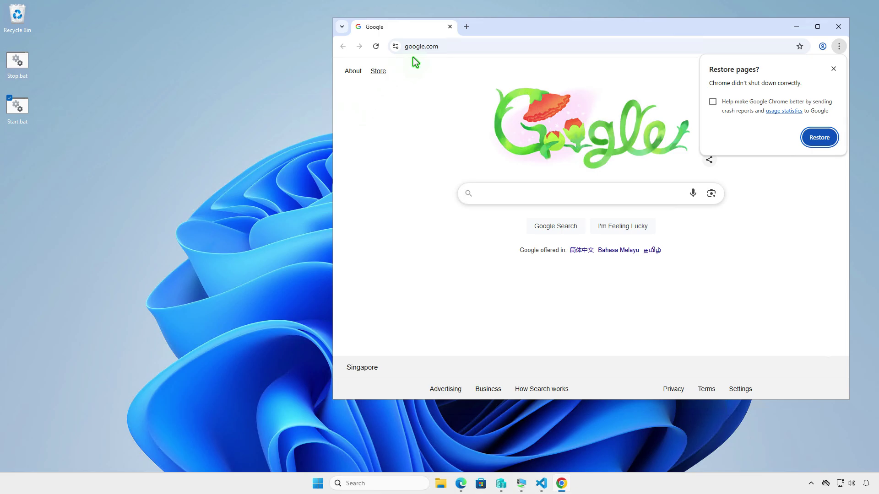
pyautogui.click(450, 26)
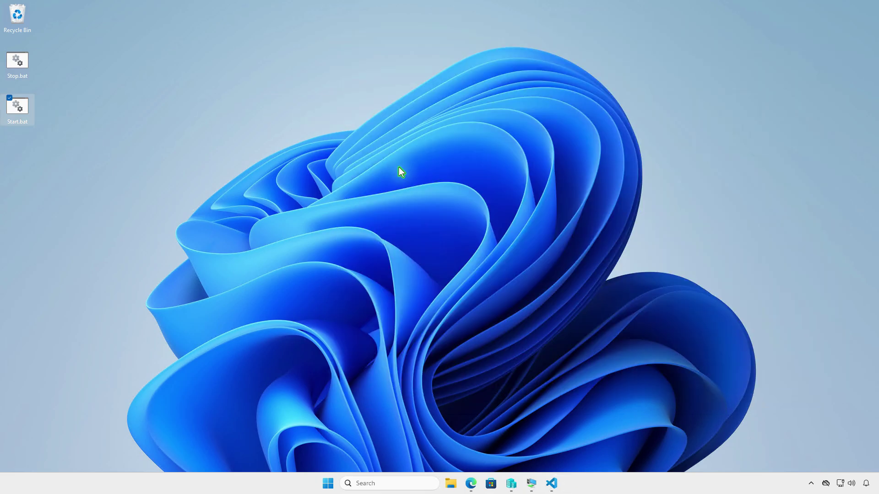
# Step: Browse File Explorer to %localappdata%\Google\Chrome\User Data\Default
pyautogui.click(451, 484)
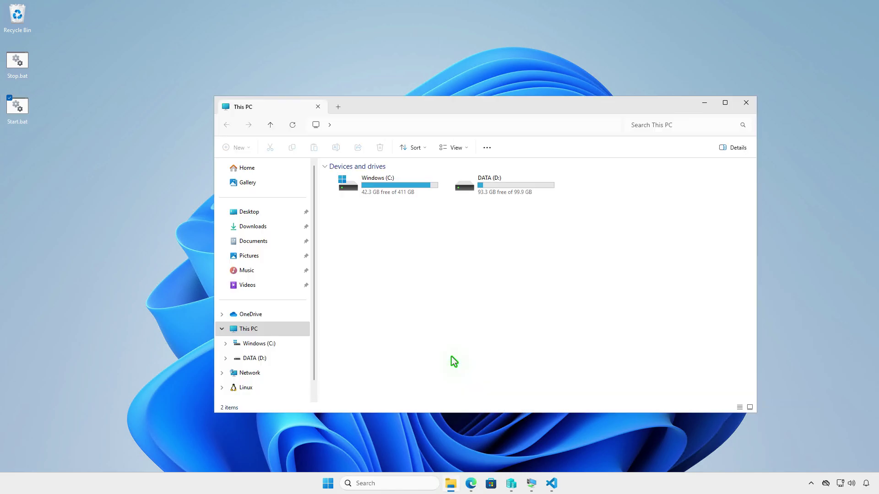
pyautogui.click(385, 126)
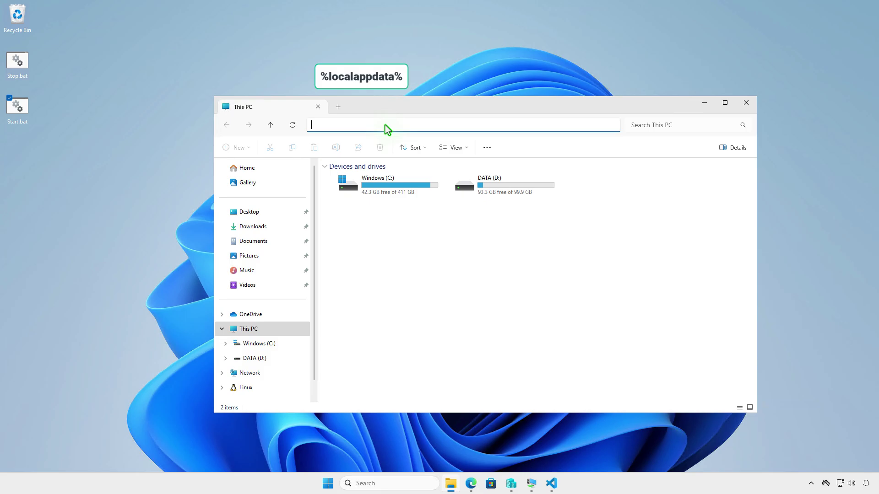
pyautogui.write('%local')
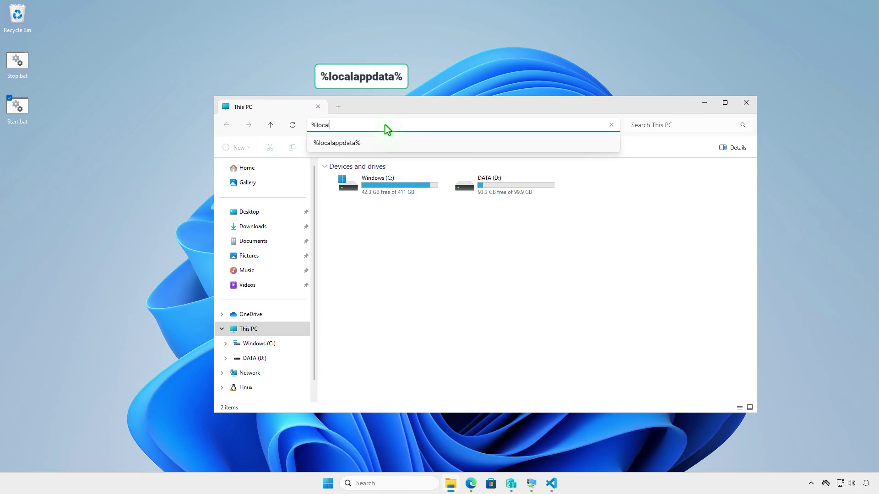
pyautogui.write('appdata%')
pyautogui.press('Return')
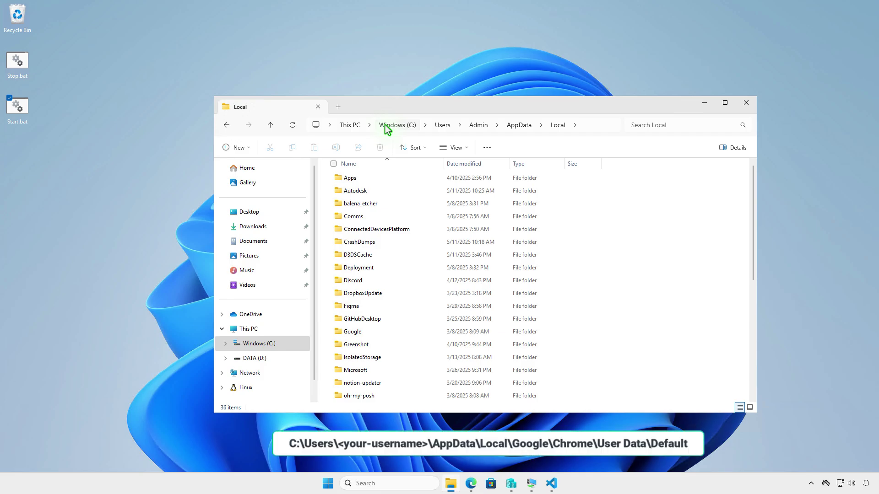
pyautogui.doubleClick(384, 332)
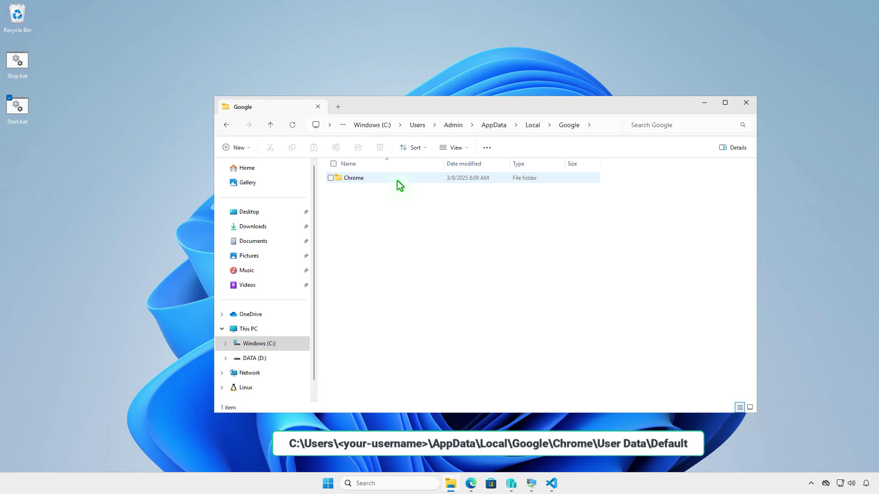
pyautogui.doubleClick(398, 180)
pyautogui.doubleClick(398, 180)
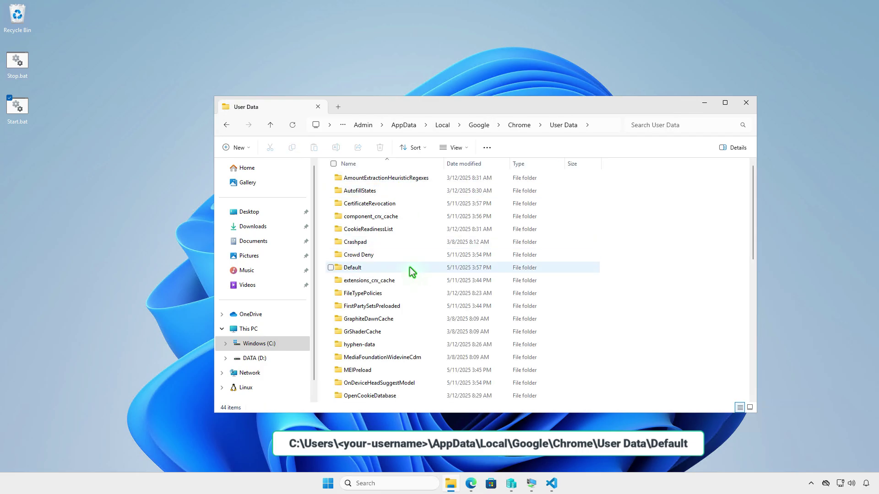
pyautogui.doubleClick(410, 267)
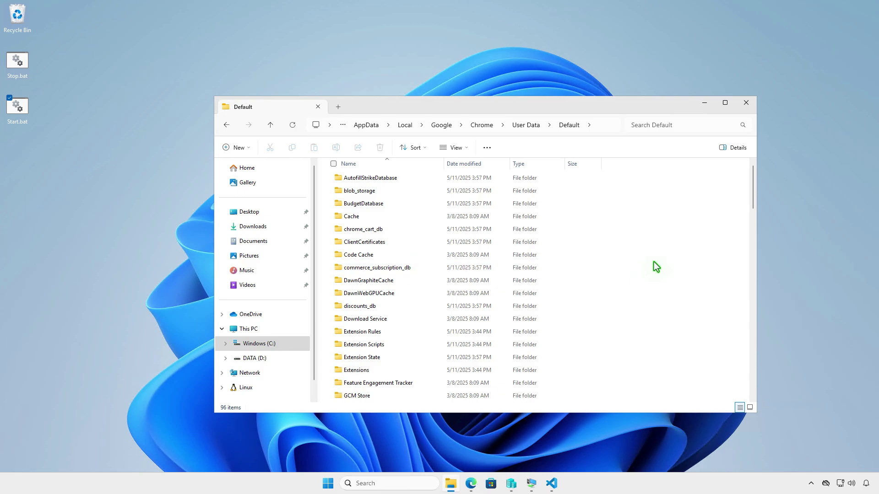
pyautogui.scroll(-10, 654, 262)
pyautogui.scroll(-6, 654, 260)
pyautogui.scroll(-2, 654, 259)
pyautogui.scroll(-4, 655, 258)
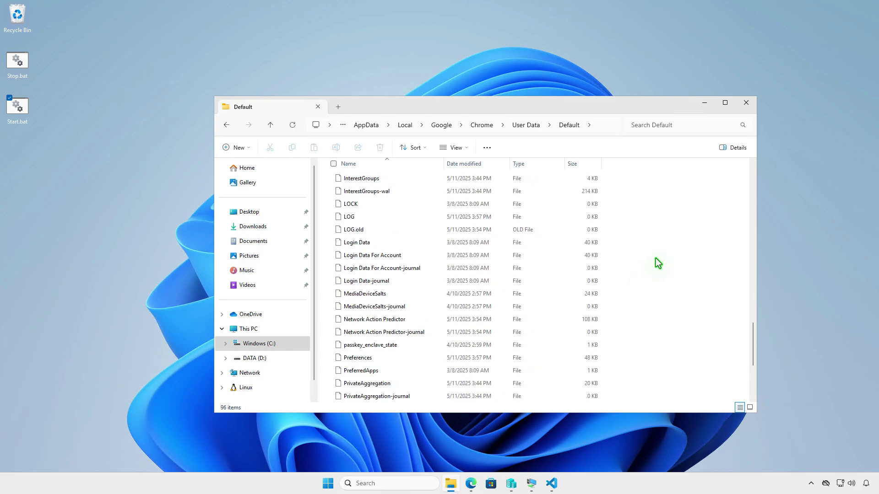
pyautogui.scroll(-1, 655, 258)
pyautogui.scroll(-2, 656, 258)
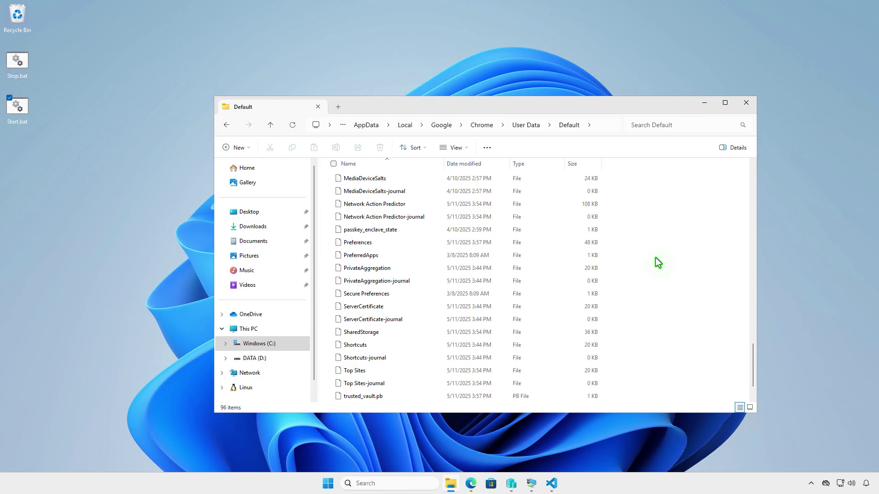
# Step: Open the Default profile's Preferences file in Notepad
pyautogui.click(398, 245)
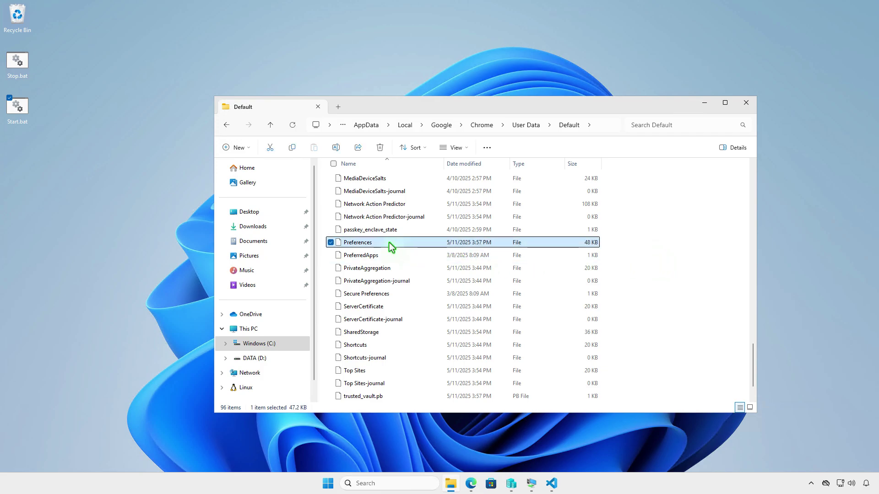
pyautogui.rightClick(389, 242)
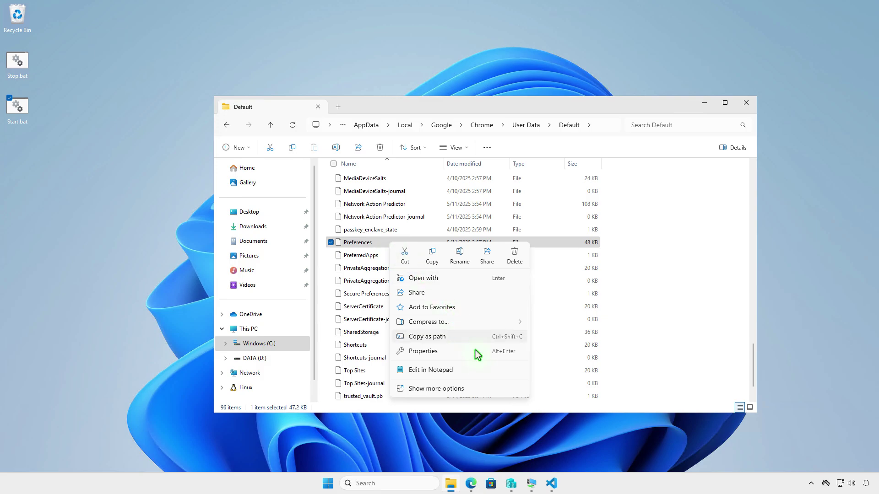
pyautogui.click(484, 370)
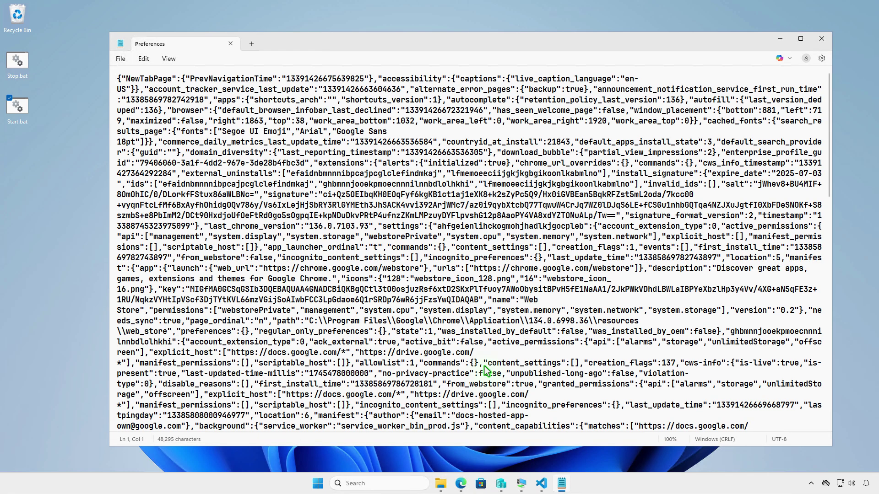
# Step: Change exit_type from Crashed to None in Preferences, then save and close it
pyautogui.click(457, 188)
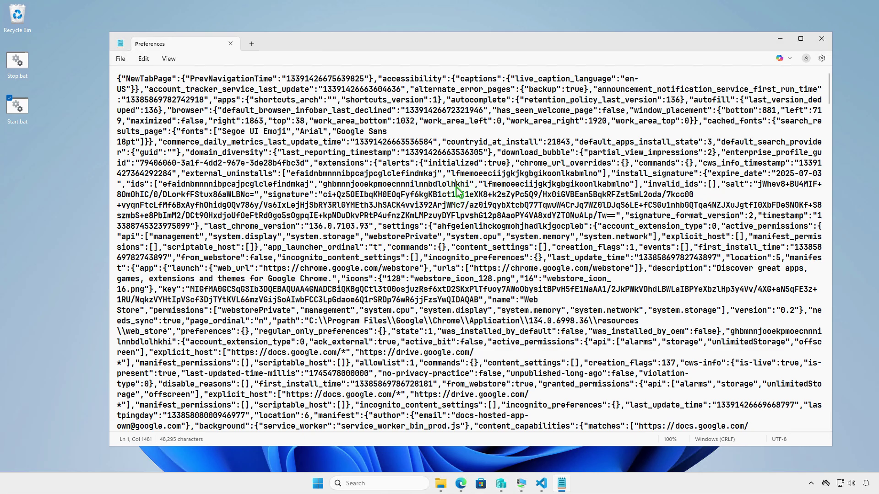
pyautogui.hotkey('ctrl', 'f')
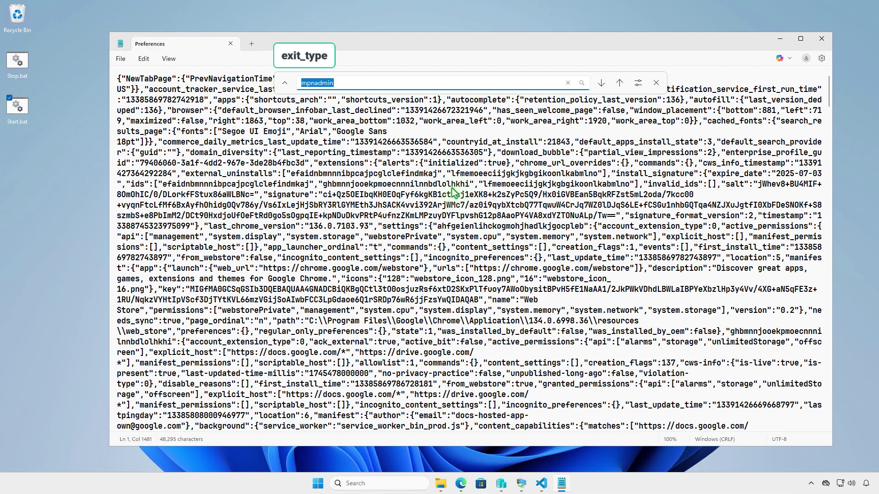
pyautogui.write('exit_type')
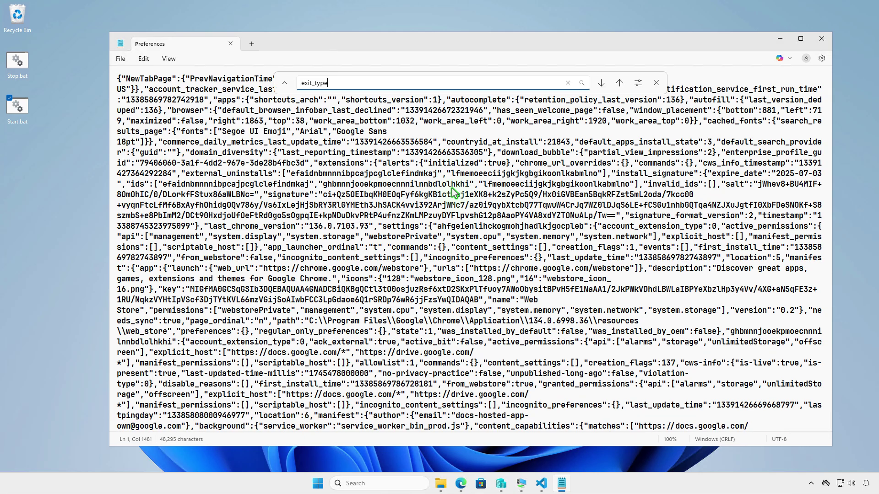
pyautogui.press('Return')
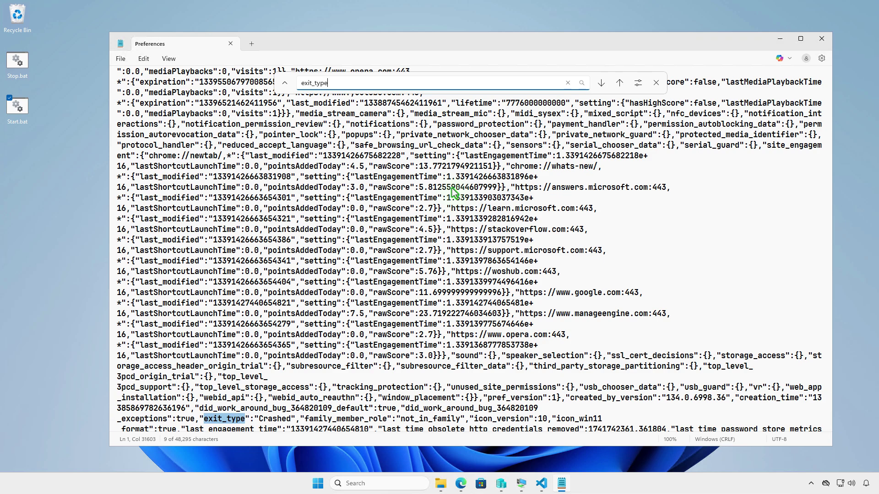
pyautogui.scroll(-4, 396, 278)
pyautogui.scroll(-3, 396, 278)
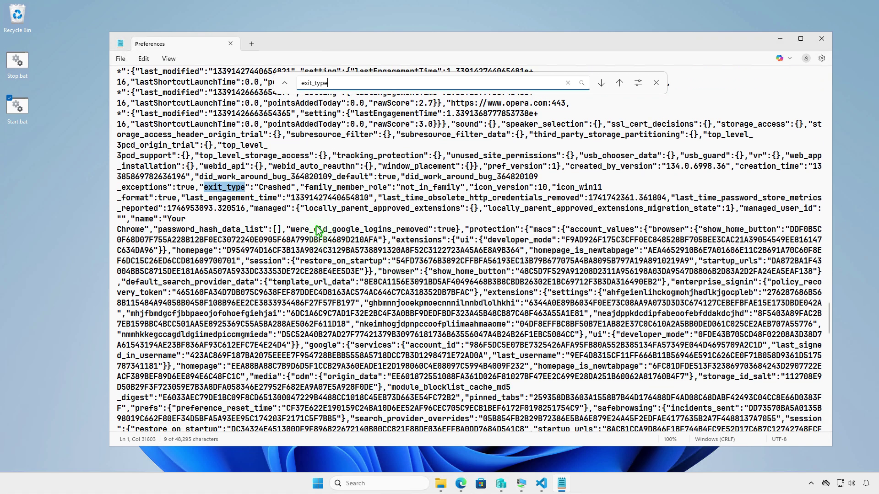
pyautogui.doubleClick(284, 188)
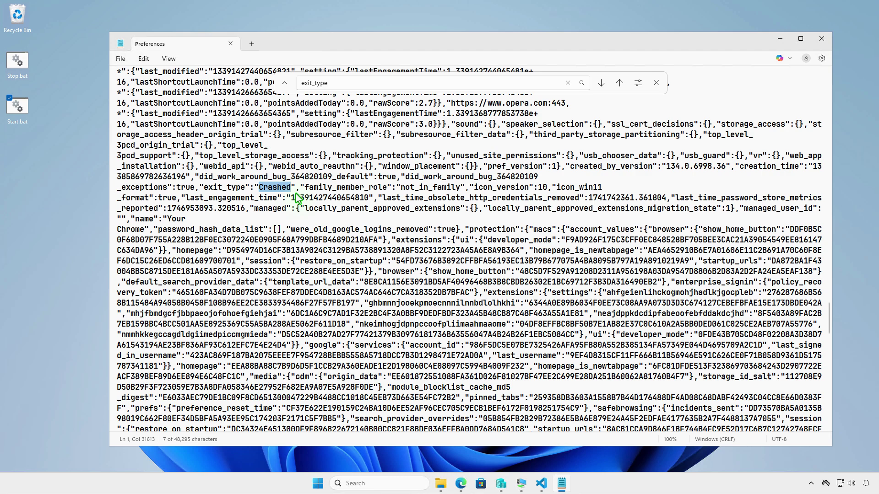
pyautogui.write('None')
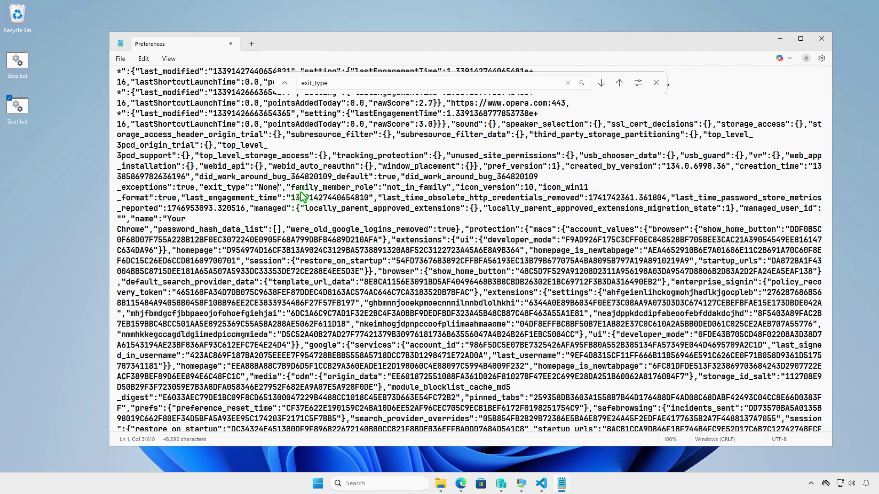
pyautogui.click(231, 44)
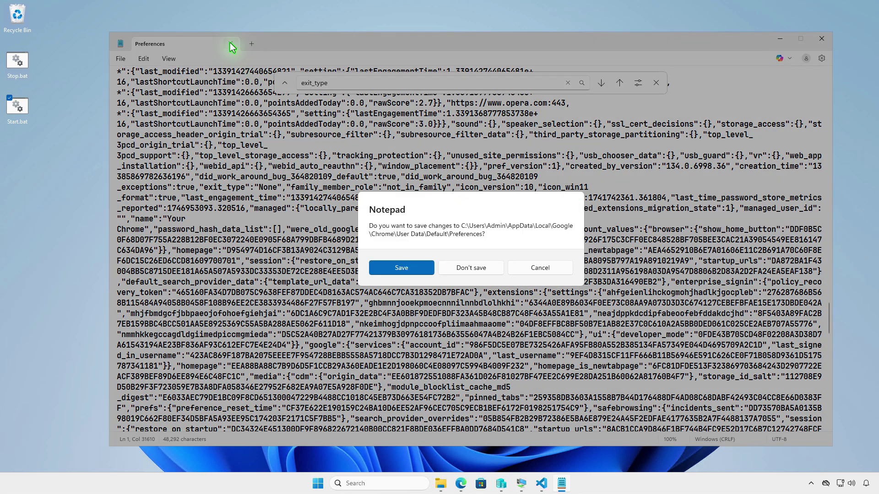
pyautogui.click(413, 267)
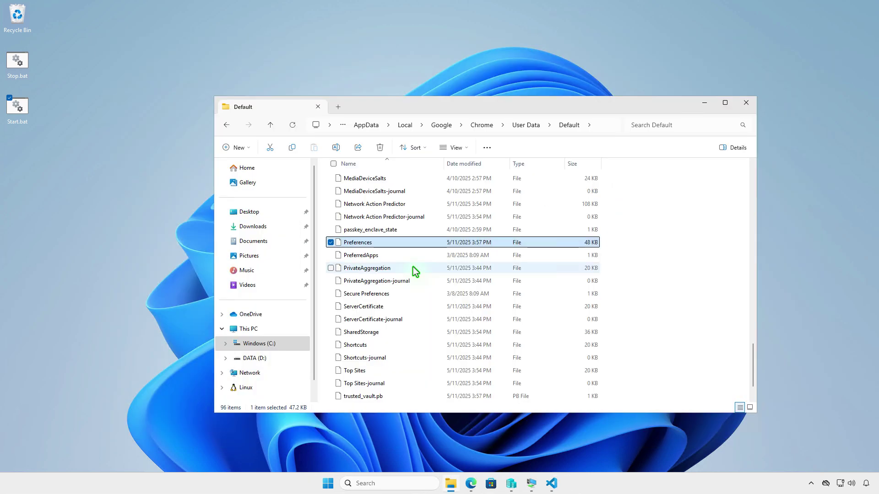
# Step: Mark Preferences as Read-only in its Properties, then minimize File Explorer
pyautogui.rightClick(400, 242)
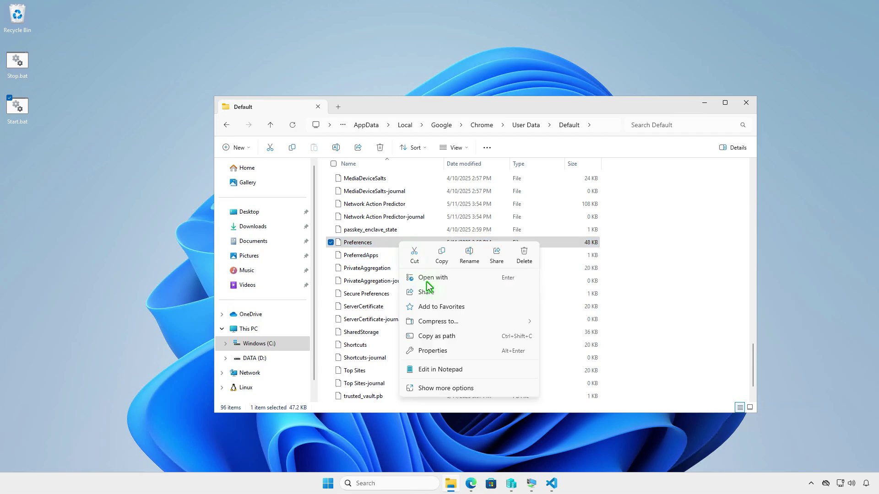
pyautogui.click(464, 350)
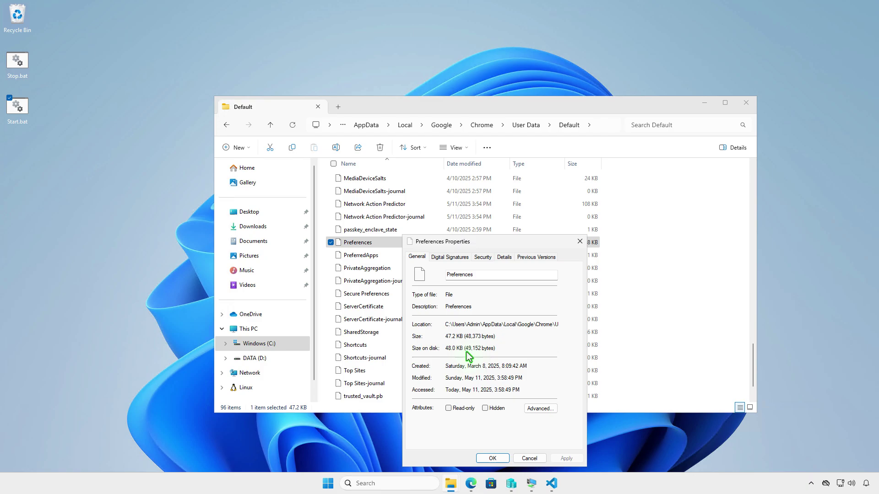
pyautogui.click(449, 409)
pyautogui.click(567, 458)
pyautogui.click(493, 458)
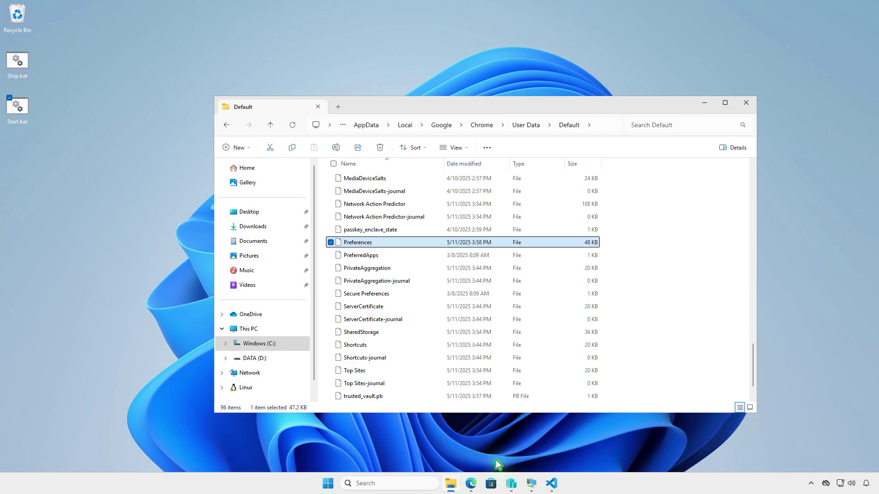
pyautogui.click(705, 106)
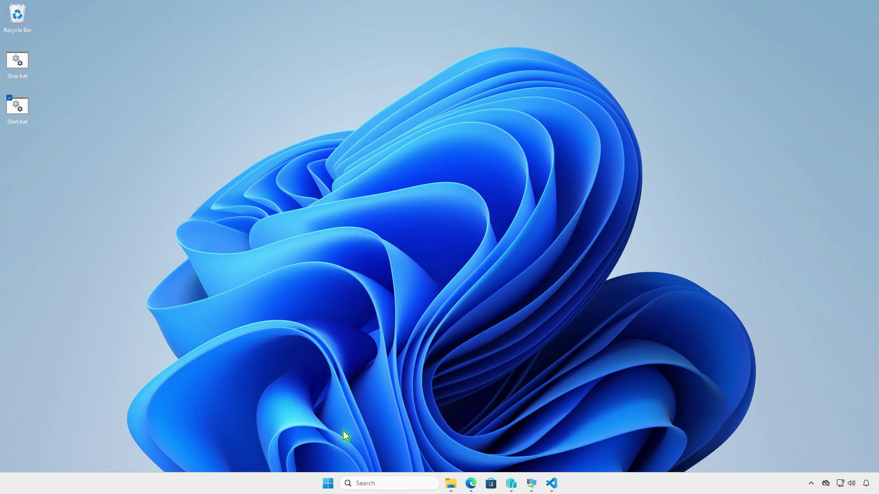
pyautogui.click(329, 484)
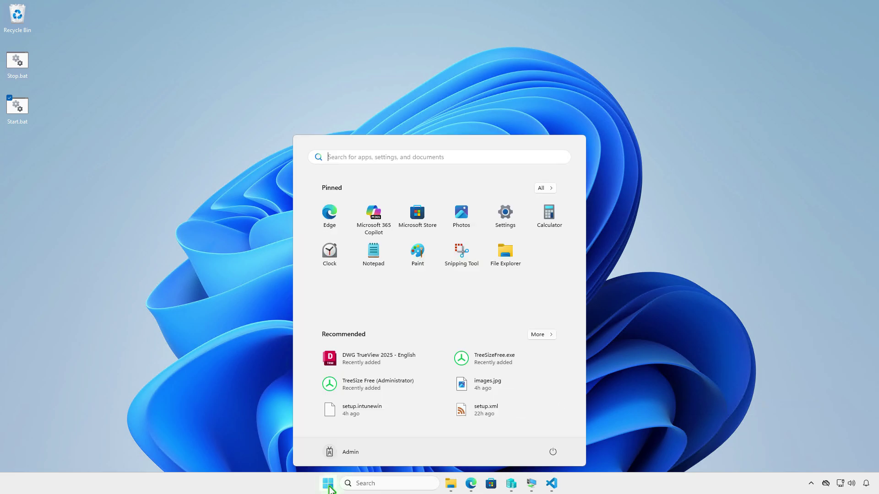
pyautogui.write('chro')
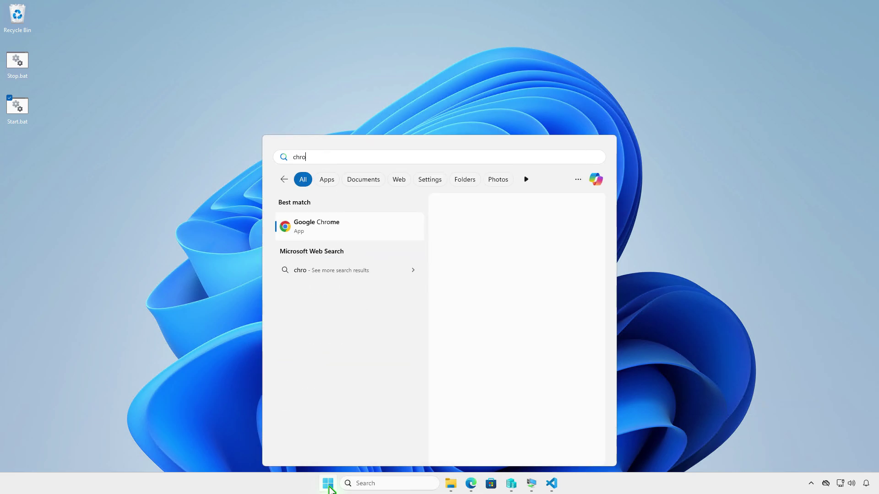
pyautogui.click(348, 227)
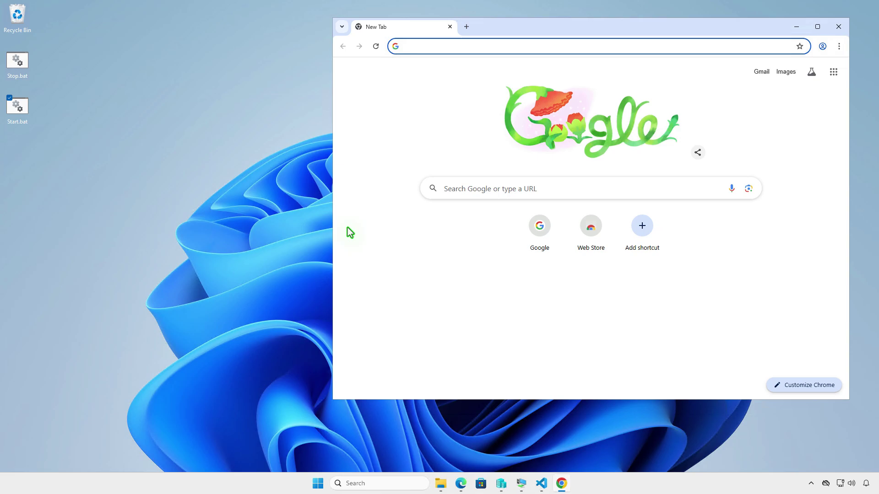
pyautogui.click(19, 67)
pyautogui.doubleClick(18, 67)
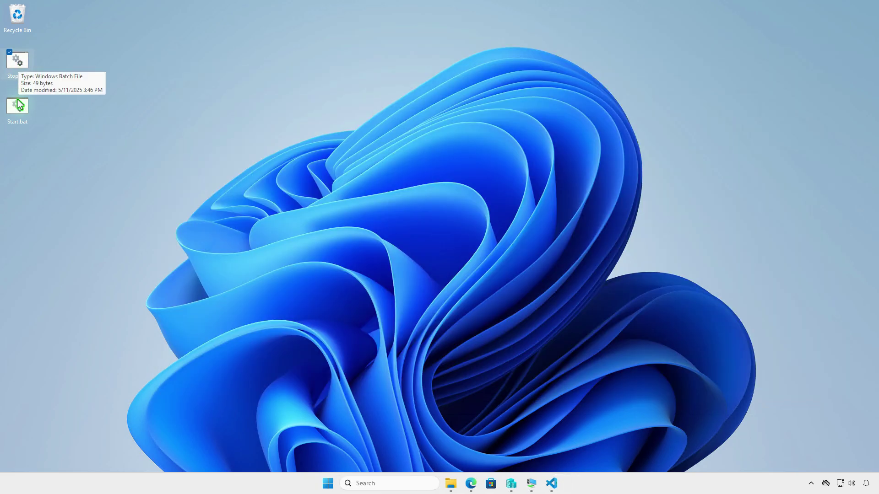
pyautogui.click(17, 109)
pyautogui.doubleClick(18, 110)
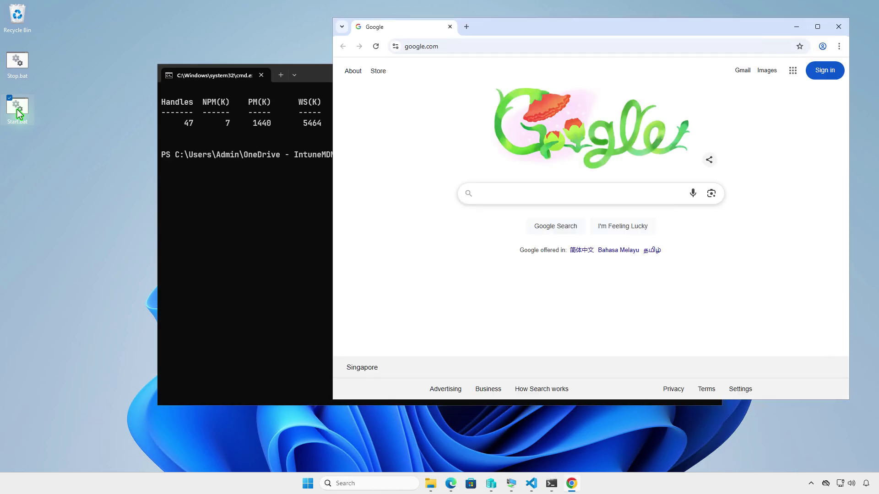
pyautogui.click(269, 210)
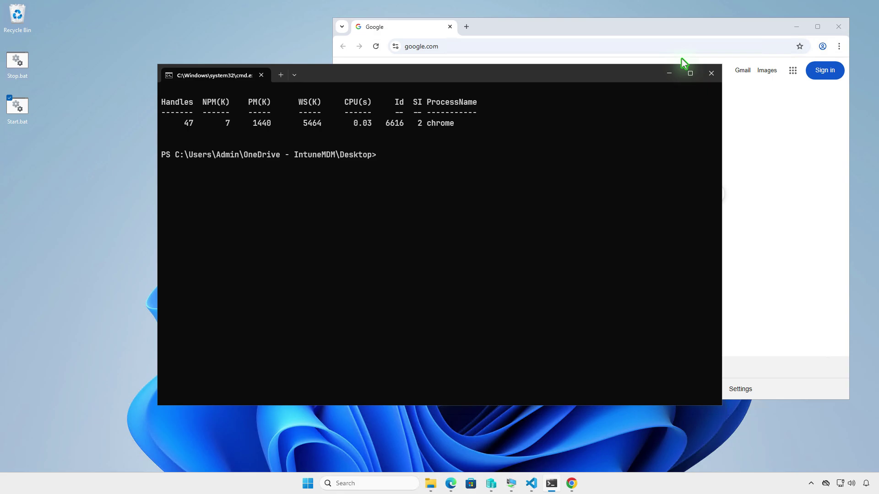
pyautogui.click(711, 73)
# Step: Close Chrome, untick Read-only on Preferences, then minimize File Explorer
pyautogui.click(838, 26)
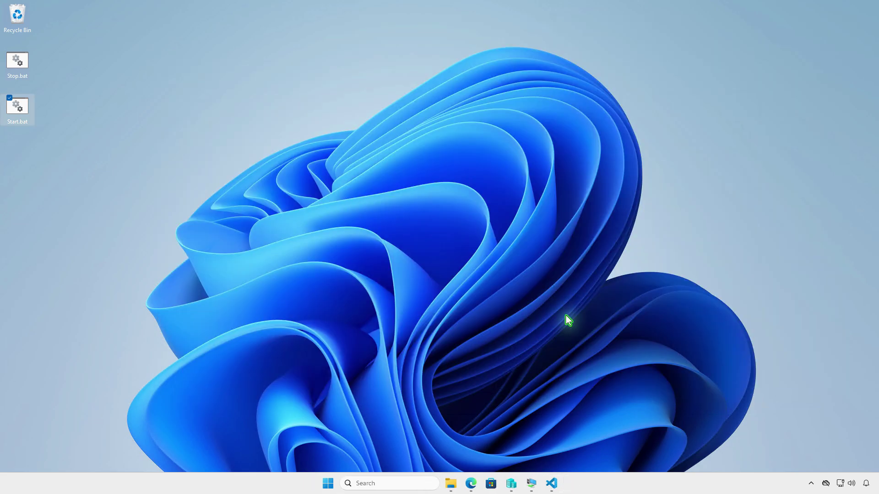
pyautogui.click(451, 484)
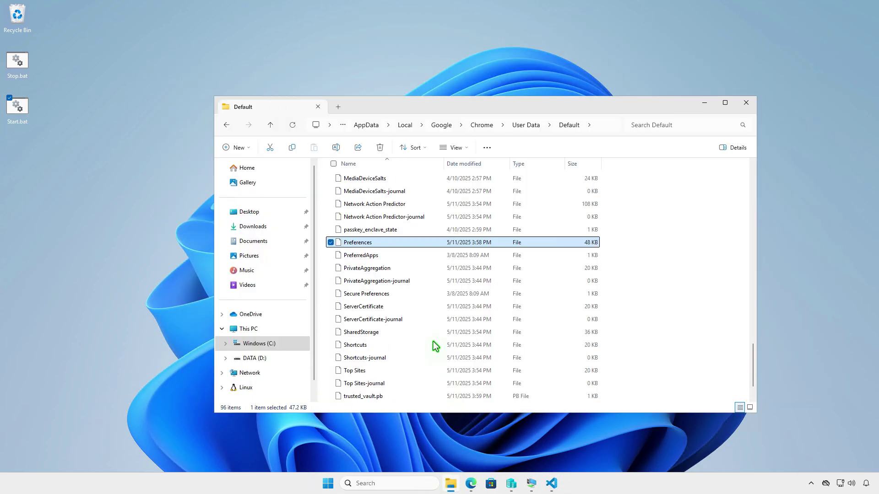
pyautogui.rightClick(403, 242)
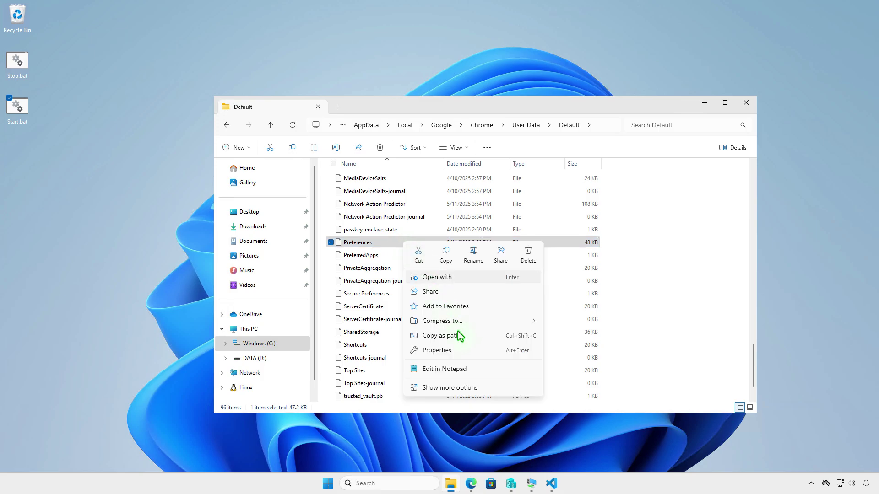
pyautogui.click(470, 352)
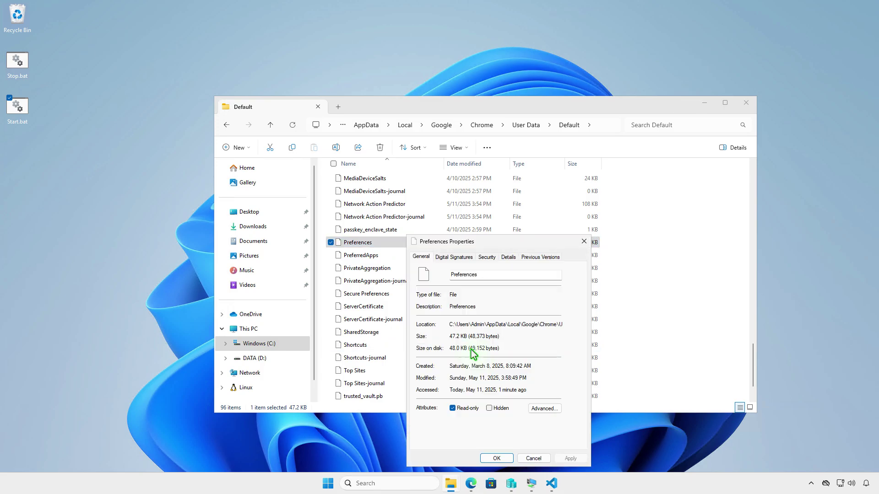
pyautogui.click(470, 409)
pyautogui.click(571, 458)
pyautogui.click(497, 458)
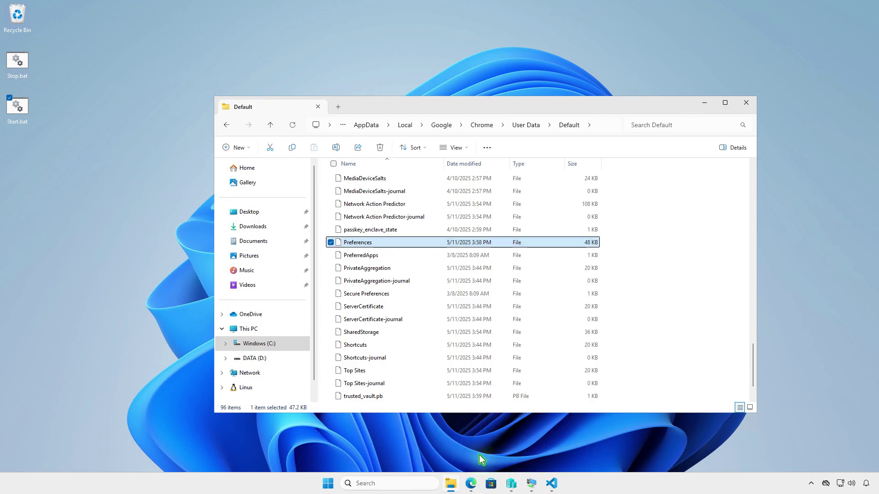
pyautogui.click(704, 103)
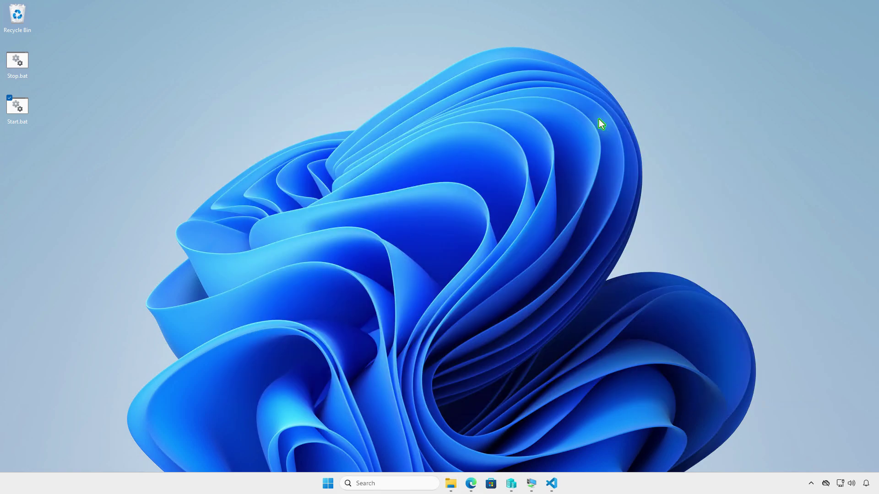
# Step: Run Start.bat from the desktop to relaunch Chrome
pyautogui.doubleClick(20, 110)
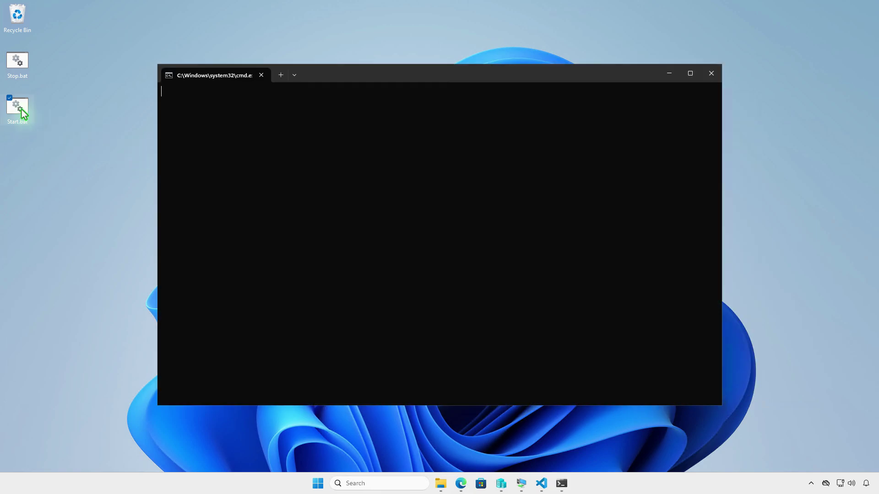